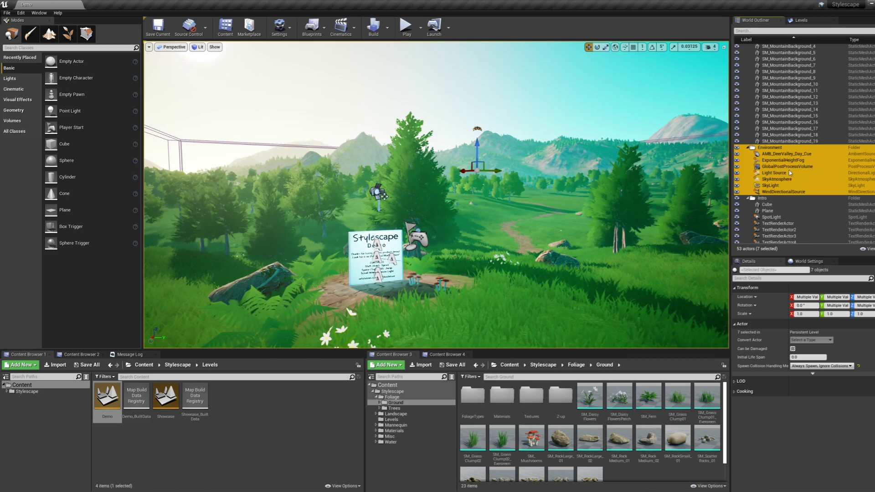
Extend the selection of Environment actors with the Water folder and everything in it, through PhysicsVolume.
scroll(808, 171, "down", 5)
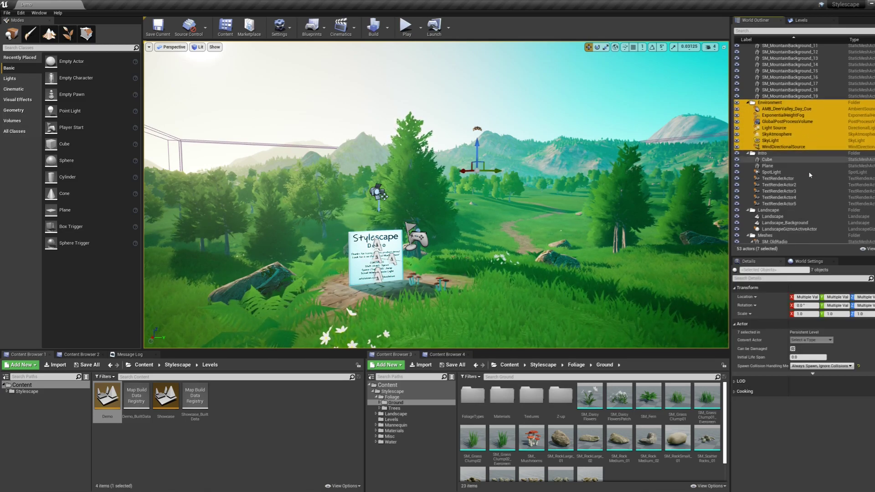
scroll(807, 170, "down", 3)
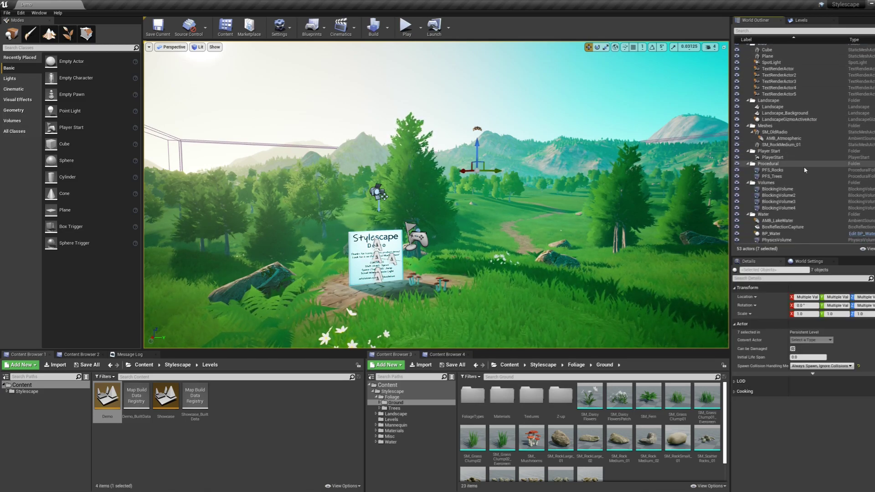
left_click(777, 221, "ctrl")
left_click(777, 240, "shift")
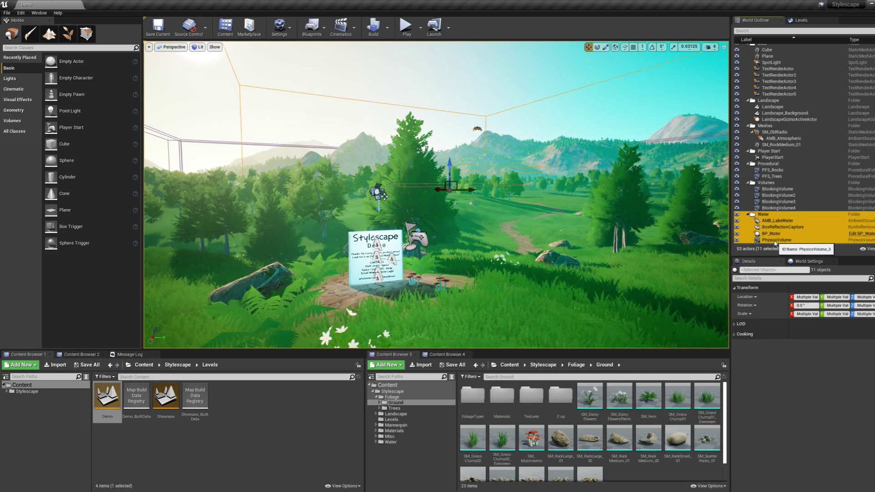
scroll(580, 232, "down", 5)
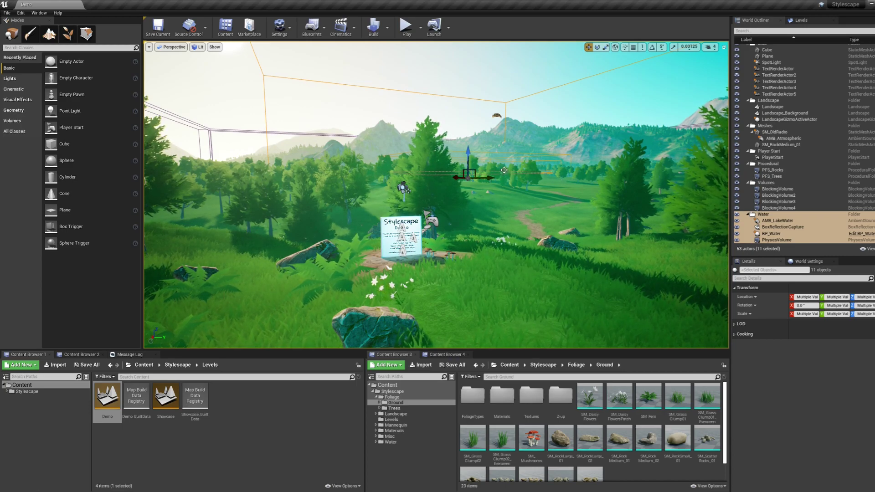
right_click_drag(505, 170, 498, 164)
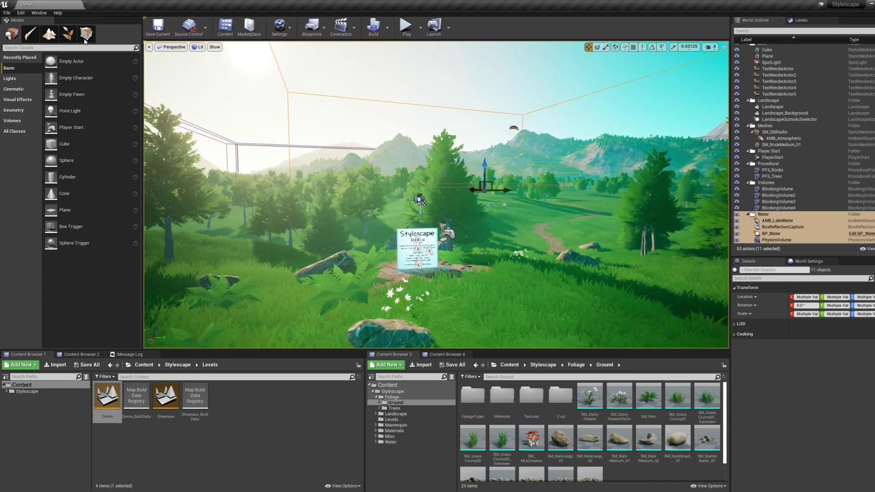
Create an Empty Level and paste the copied Environment and Water actors into it.
left_click(5, 13)
left_click(23, 27)
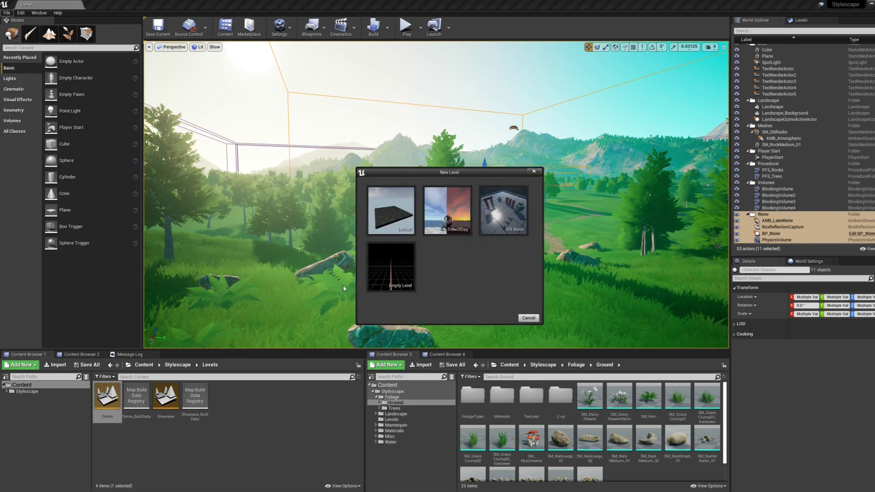
left_click(393, 269)
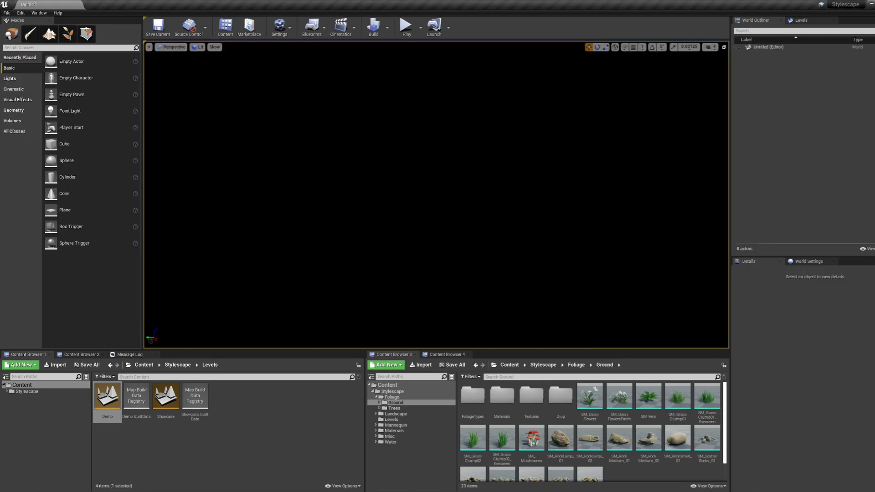
key("ctrl+v")
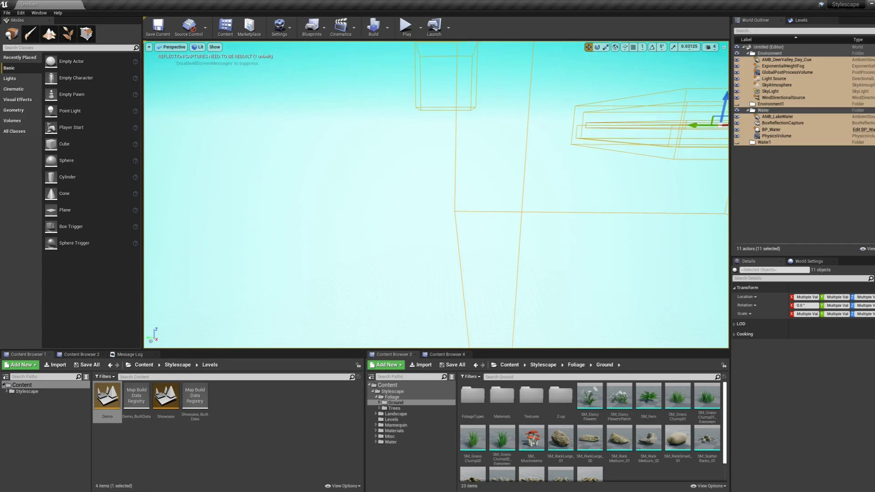
Save the level as Test in the Levels folder and clear the actor selection.
key("ctrl+s")
type("Test")
key("Return")
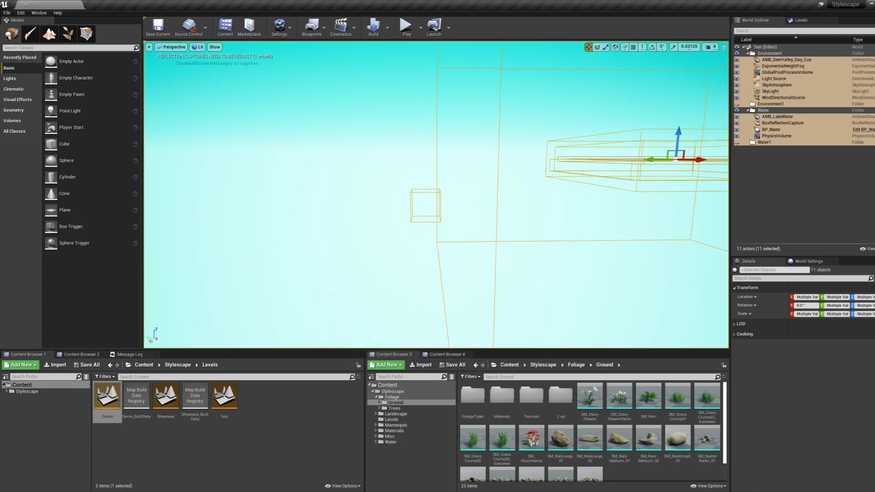
left_click(503, 220)
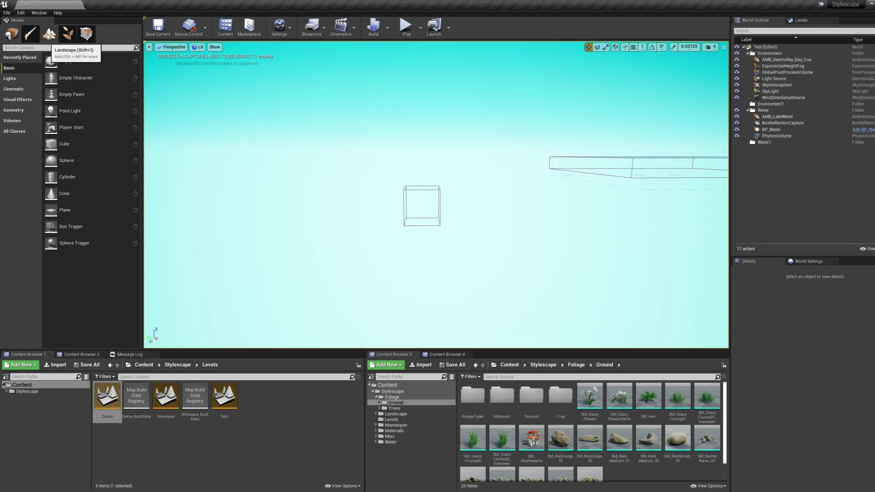
Begin a new landscape imported from file and choose HM_Mountainscape2k as its heightmap.
left_click(49, 34)
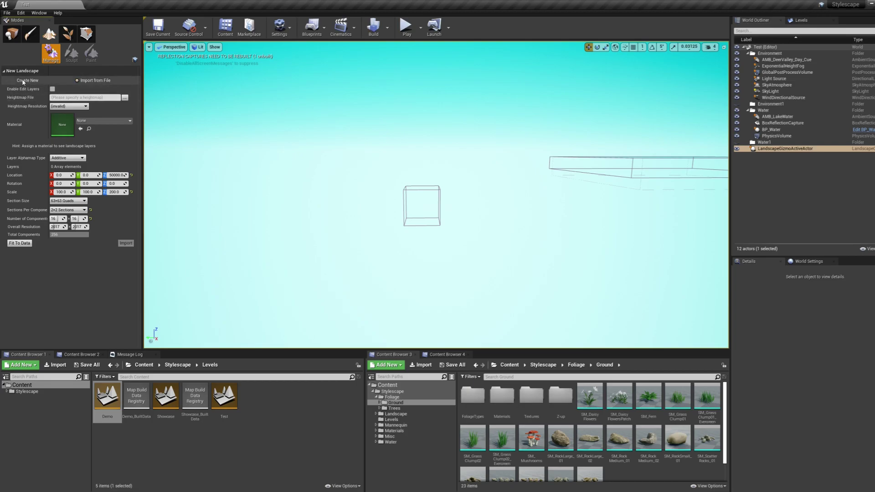
left_click(125, 97)
double_click(110, 62)
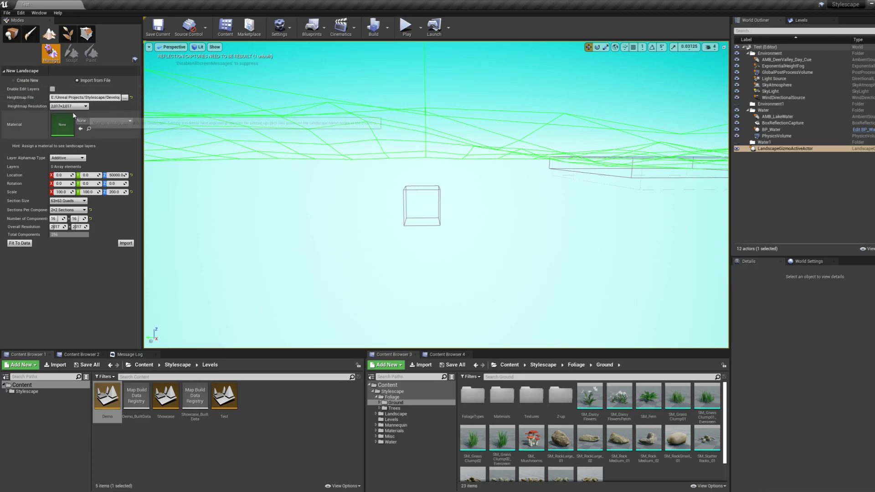
Find the landscape materials and assign MI_SS_Landscape_Demo to the new landscape.
left_click(104, 121)
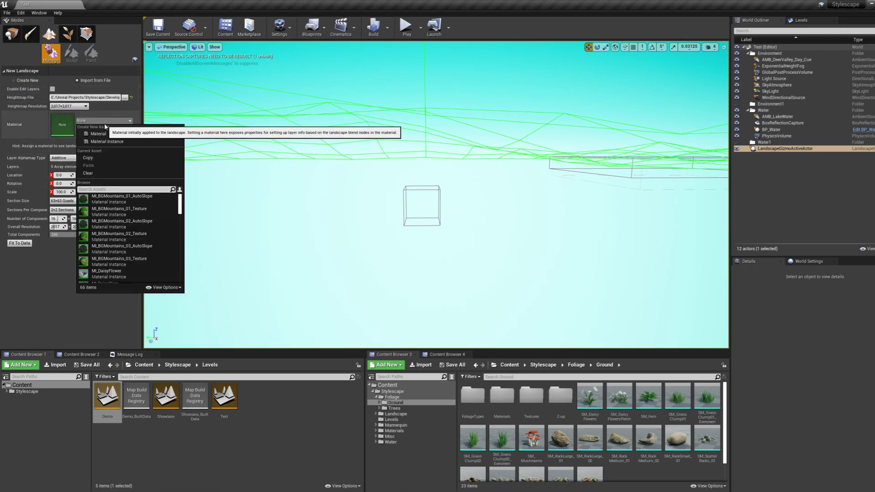
type("landscape")
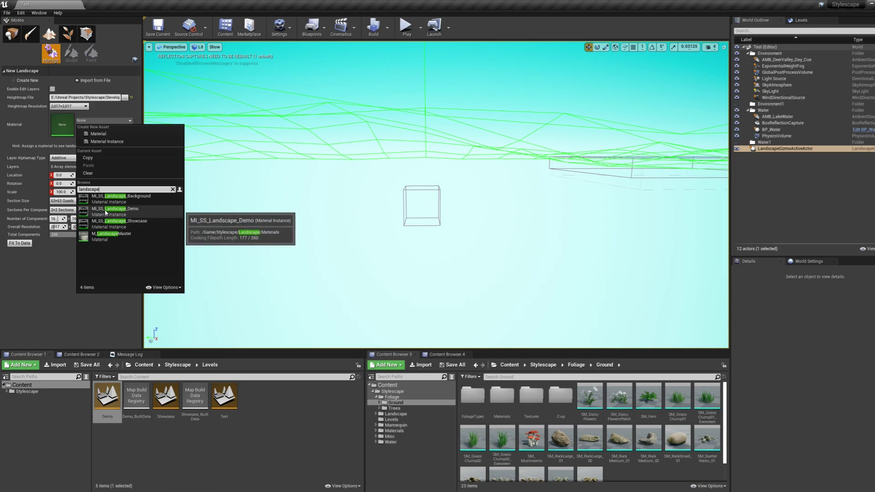
left_click(134, 210)
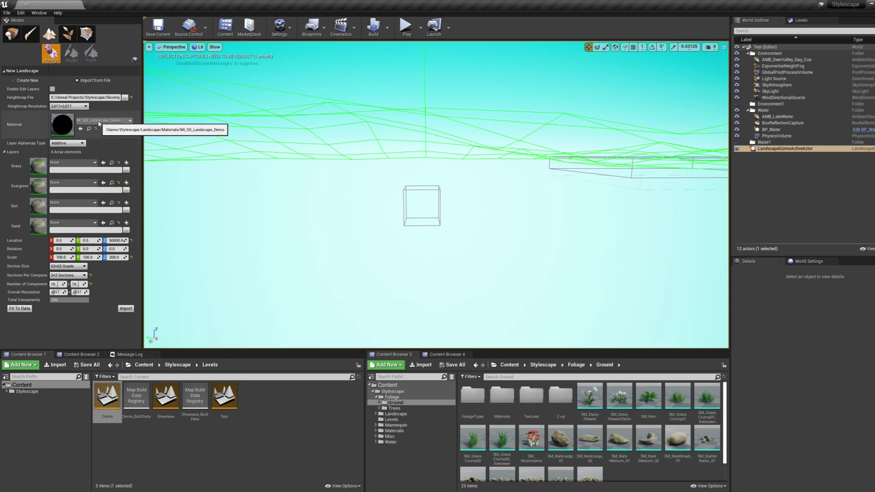
Assign the matching layer infos to the Grass, Evergreen, Dirt and Sand layers, and load HM_Mountainscape2k_Fill as the Grass layer's file.
left_click(73, 162)
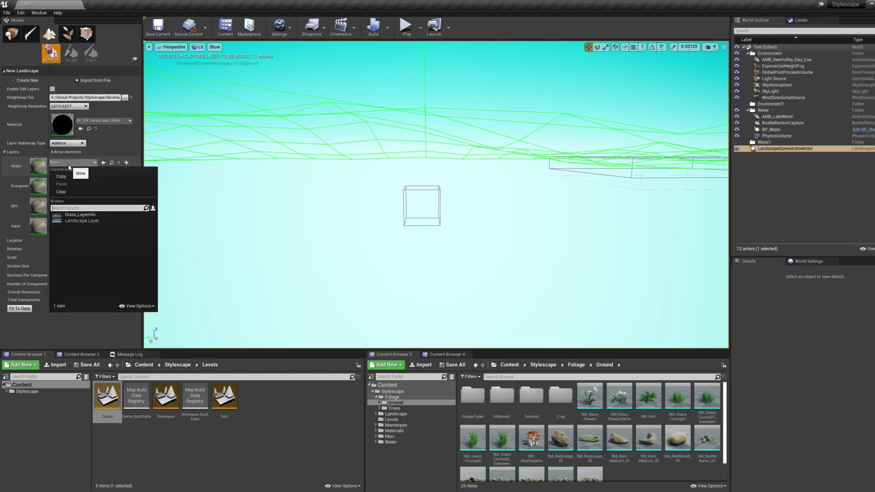
left_click(90, 221)
left_click(73, 182)
left_click(80, 236)
left_click(73, 203)
left_click(78, 255)
left_click(73, 222)
left_click(79, 275)
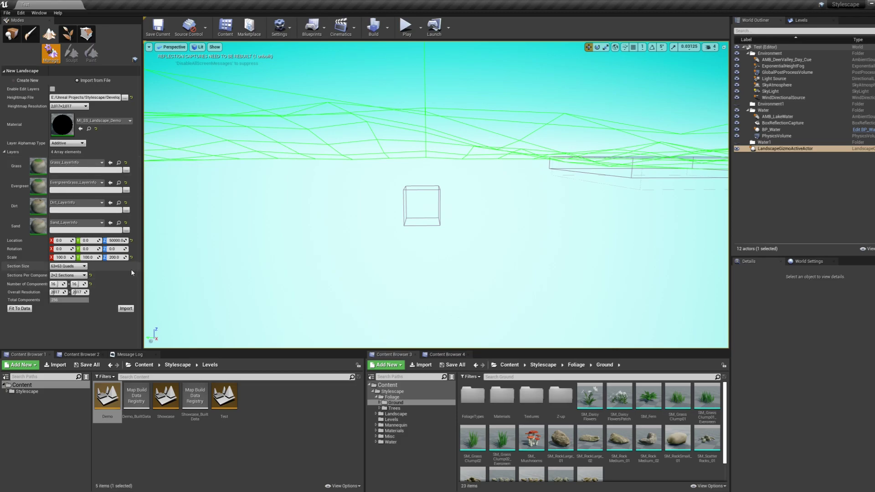
left_click(127, 170)
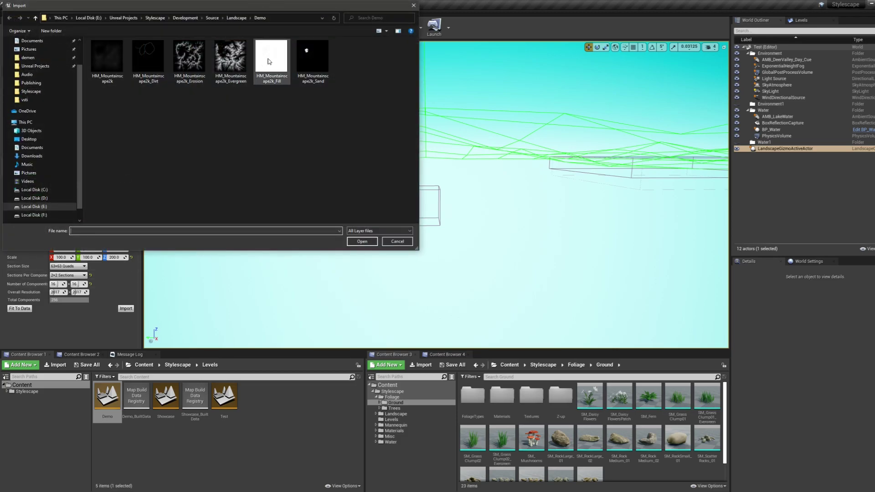
left_click(362, 242)
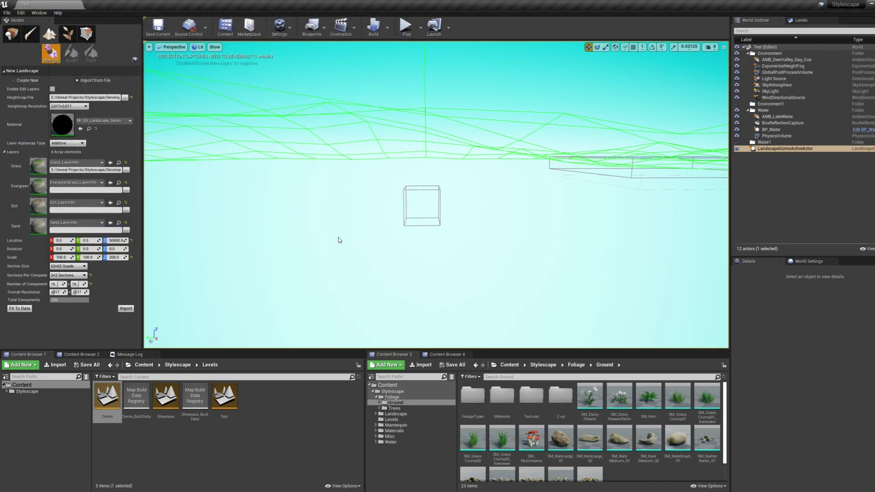
Keep Import from File as the landscape source and import the configured landscape into the level.
right_click_drag(357, 176, 286, 182)
key("s")
key("e")
key("s")
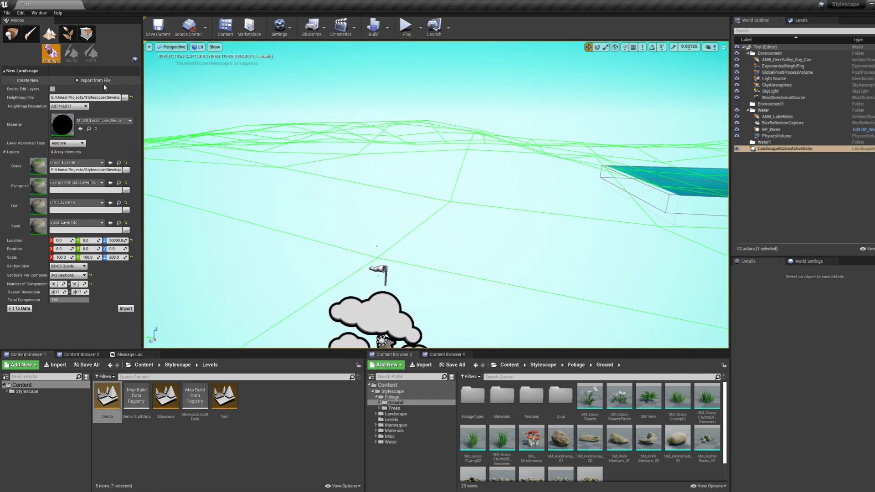
key("w")
right_click_drag(157, 93, 153, 88)
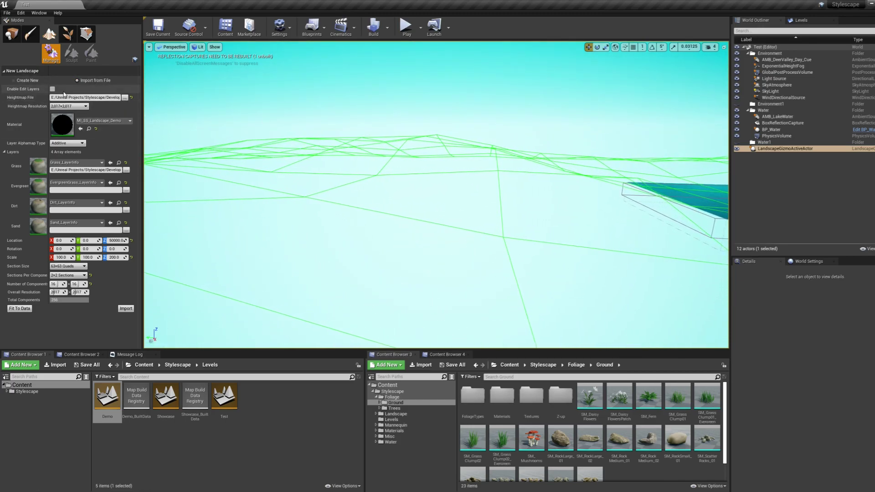
left_click(24, 82)
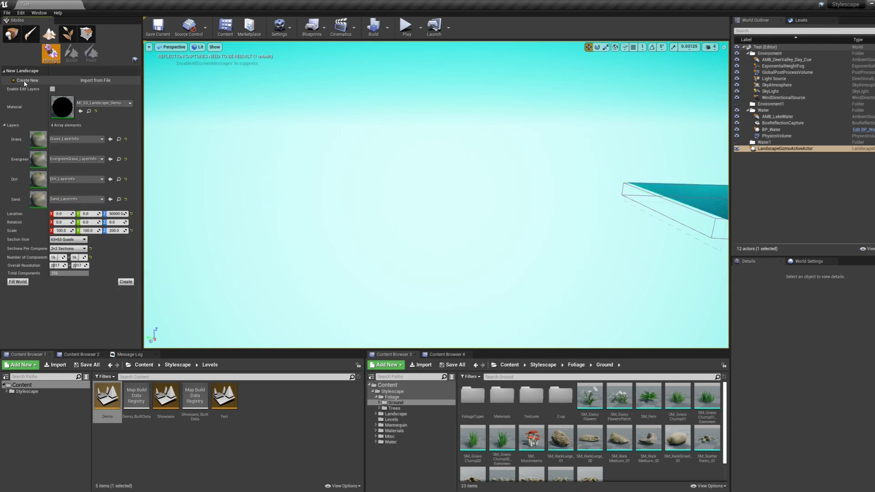
left_click(95, 81)
key("s")
right_click_drag(164, 94, 164, 100)
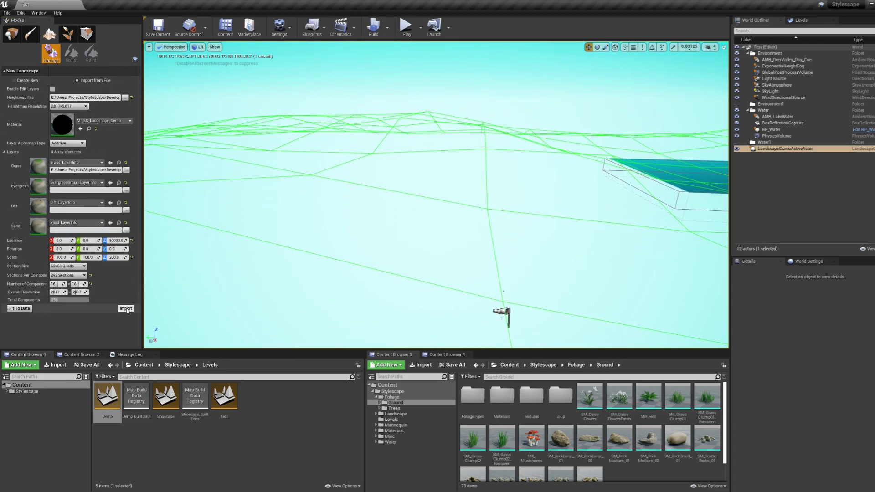
left_click(125, 309)
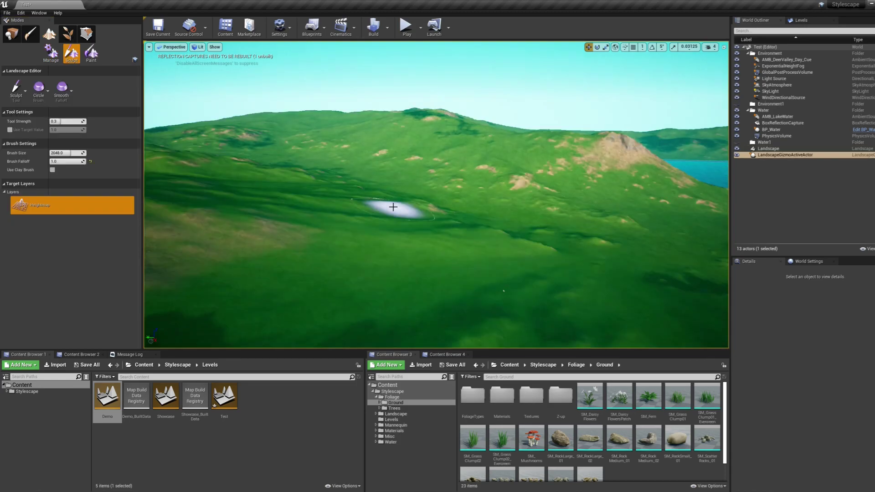
Flatten a broad, irregular basin into the green hillside with the Flatten sculpting tool.
right_click_drag(393, 207, 697, 209)
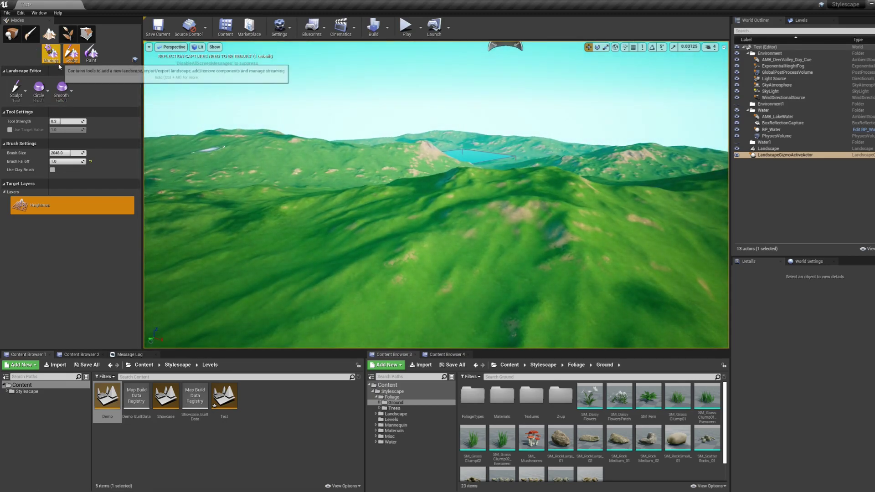
left_click(16, 89)
mouse_move(282, 191)
right_mouse_down()
mouse_move(474, 200)
mouse_move(524, 219)
mouse_move(479, 201)
mouse_move(480, 237)
mouse_move(480, 227)
right_mouse_up()
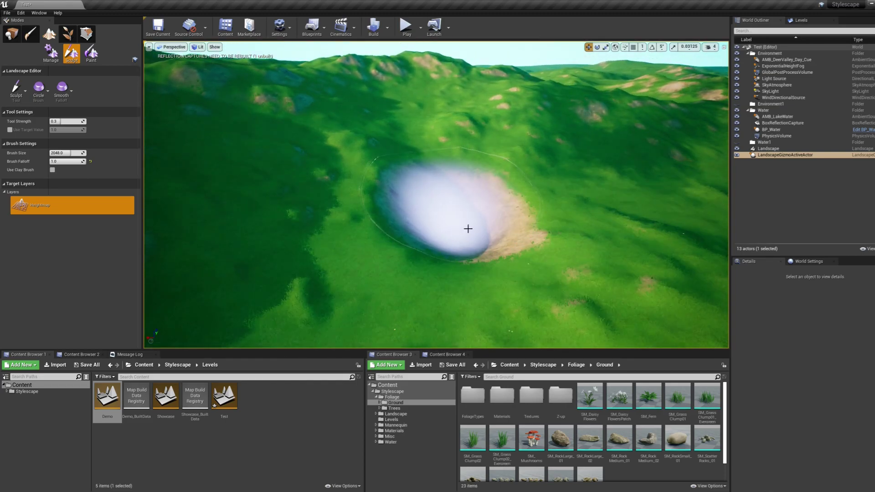
left_click(16, 89)
left_click(24, 167)
mouse_move(454, 216)
left_mouse_down()
mouse_move(390, 146)
mouse_move(368, 220)
mouse_move(425, 305)
mouse_move(477, 212)
mouse_move(576, 210)
mouse_move(537, 319)
mouse_move(502, 199)
mouse_move(486, 218)
left_mouse_up()
Soften the steep edges around the flattened basin with the Smooth sculpting tool.
mouse_move(486, 218)
right_mouse_down()
mouse_move(547, 246)
mouse_move(447, 227)
right_mouse_up()
left_click(17, 89)
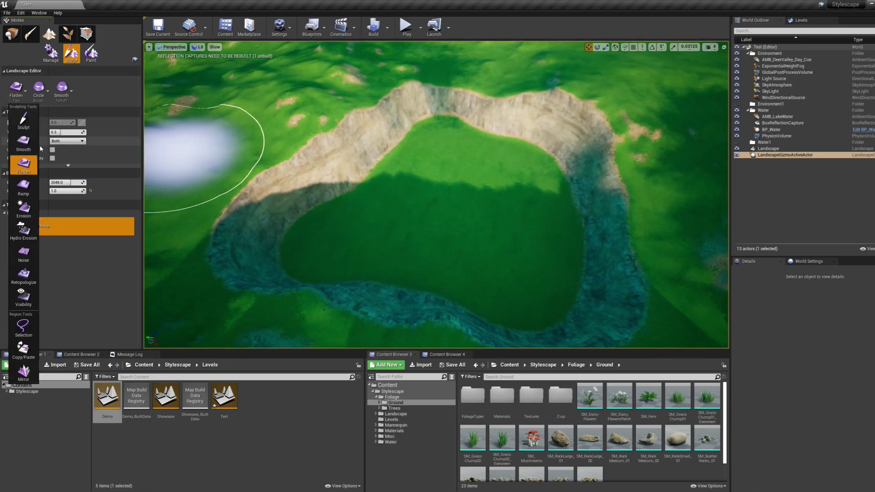
left_click(24, 145)
mouse_move(359, 231)
left_mouse_down()
mouse_move(322, 240)
mouse_move(484, 301)
mouse_move(594, 176)
mouse_move(466, 113)
left_mouse_up()
right_click_drag(449, 199, 440, 199)
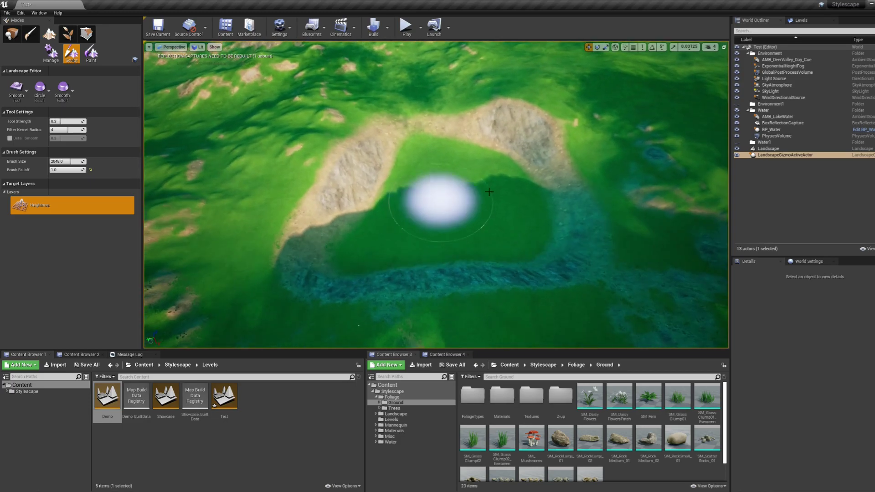
Leave landscape editing and delete the empty Water1 and Environment1 folders from the outliner.
key("shift+1")
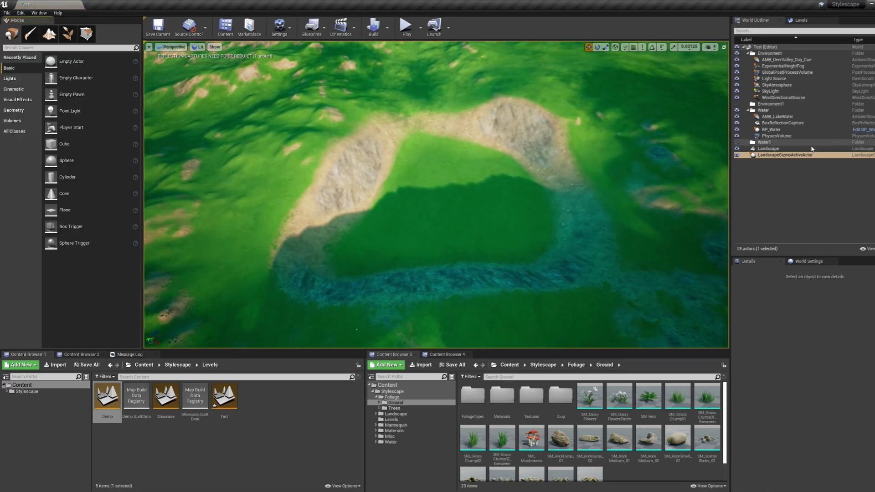
left_click(776, 143)
key("Delete")
left_click(778, 105)
key("Delete")
Move AMB_LakeWater, BoxReflectionCapture, BP_Water and PhysicsVolume into the sculpted basin so the water fills it, and deselect them.
left_click(777, 111)
left_click(776, 129, "shift")
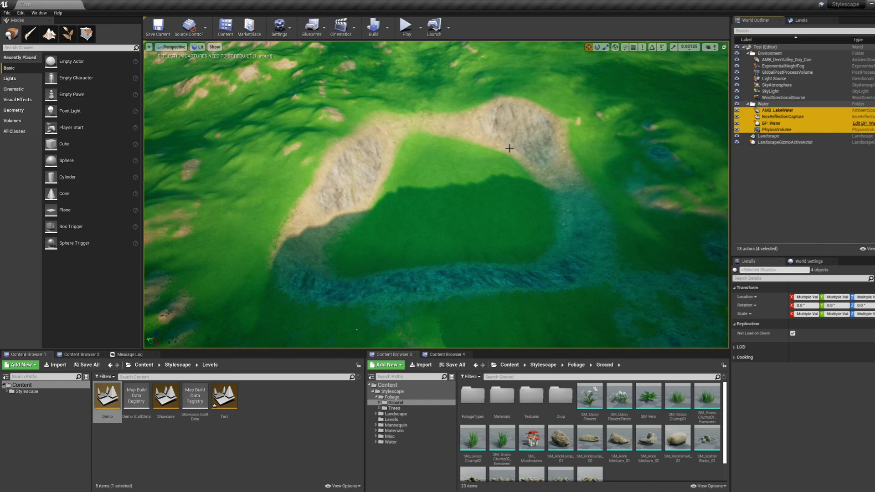
key("f")
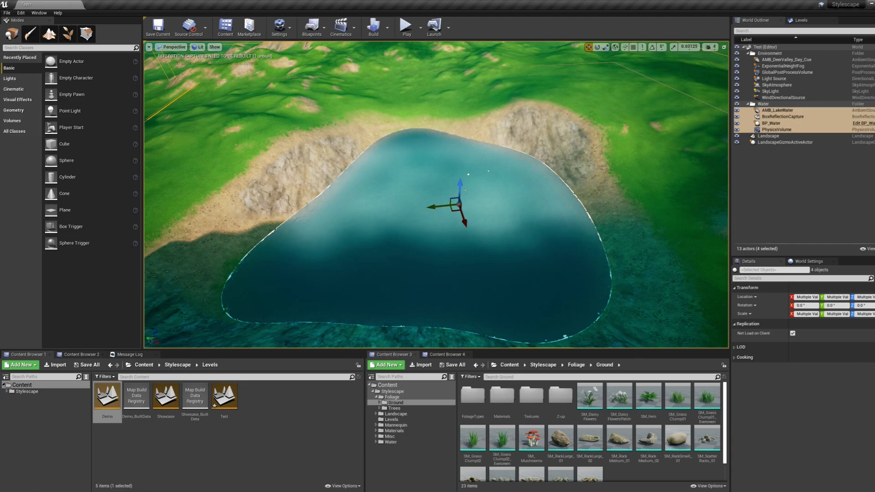
right_click_drag(437, 196, 433, 205)
left_click(845, 173)
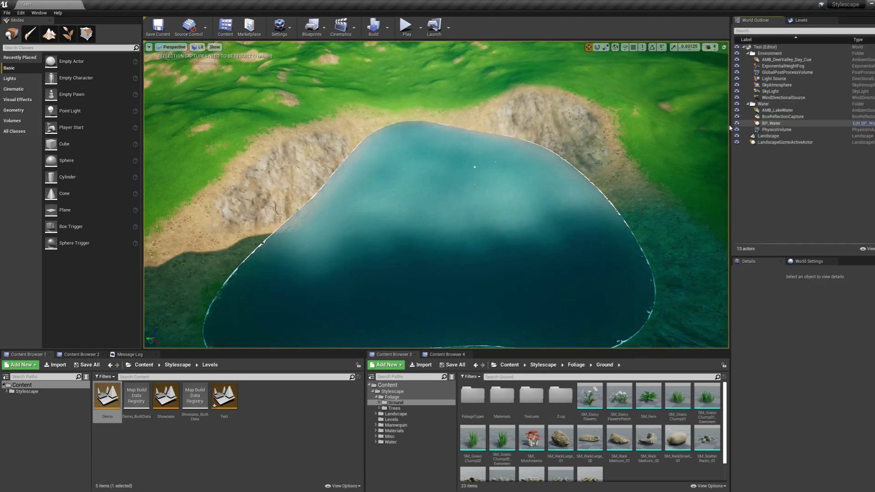
Hide BP_Water, paint the Sand layer over the lake bed at tool strength 1.0, and leave landscape editing.
left_click(737, 123)
left_click(49, 33)
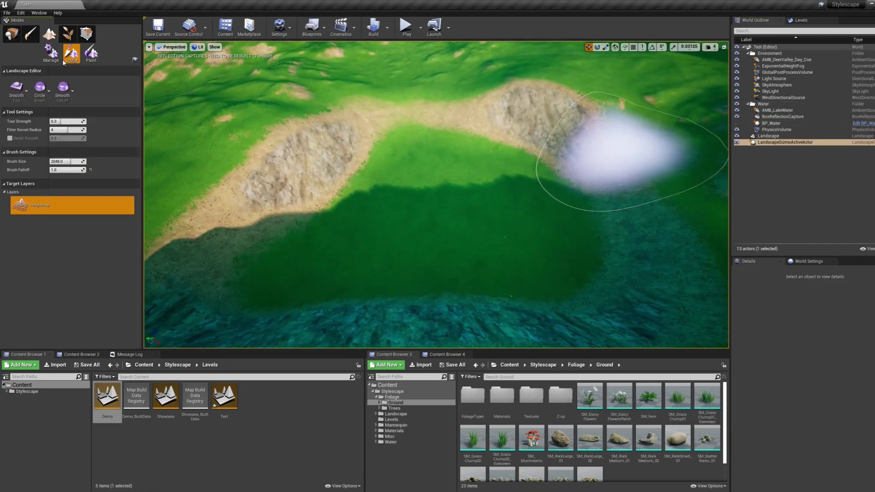
left_click(91, 54)
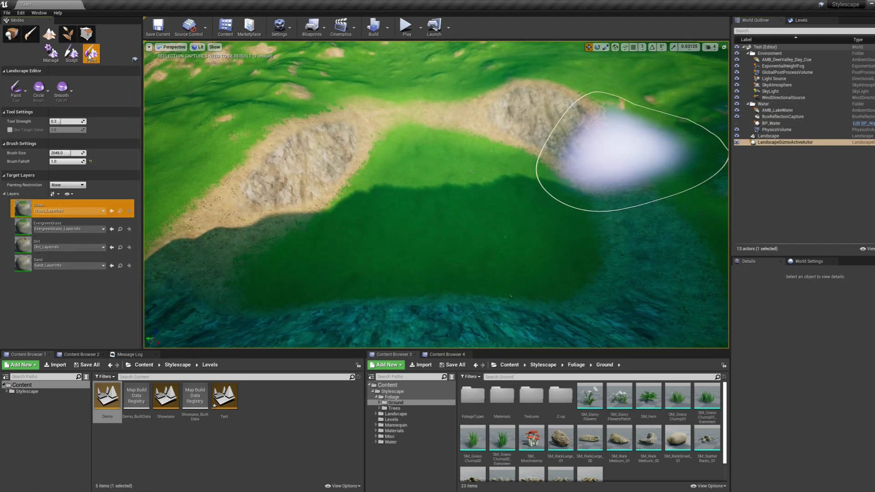
left_click(58, 258)
left_click_drag(64, 122, 85, 121)
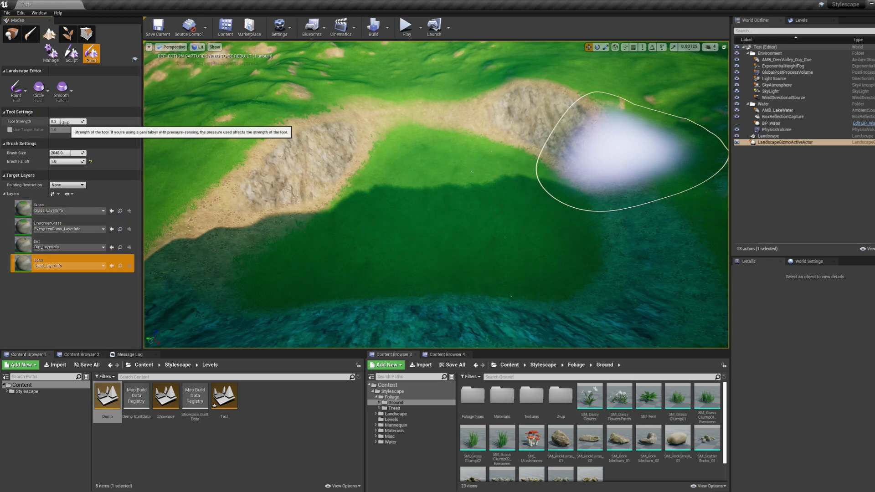
mouse_move(390, 194)
right_mouse_down()
mouse_move(401, 182)
mouse_move(438, 200)
right_mouse_up()
mouse_move(474, 218)
left_mouse_down()
mouse_move(375, 194)
mouse_move(297, 310)
mouse_move(539, 273)
mouse_move(403, 166)
mouse_move(393, 179)
mouse_move(467, 242)
left_mouse_up()
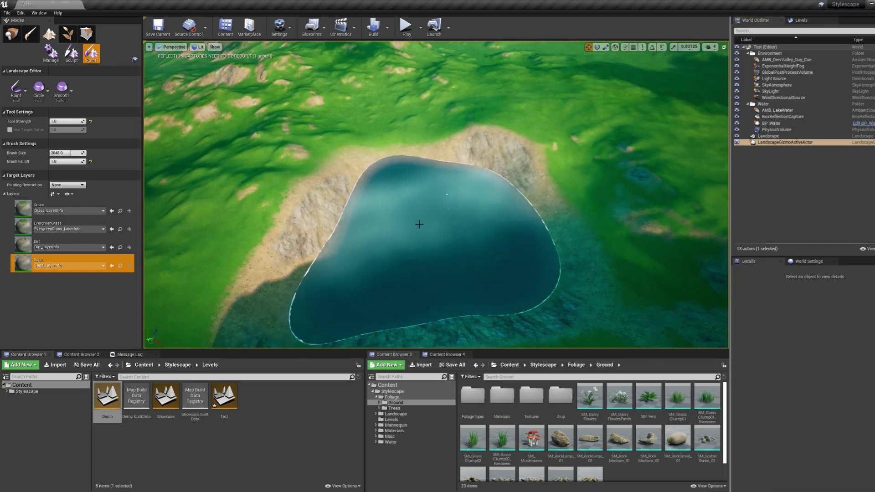
left_click(17, 40)
Build the level's reflection captures.
mouse_move(406, 184)
right_mouse_down()
mouse_move(406, 155)
mouse_move(406, 186)
right_mouse_up()
right_click_drag(359, 92, 377, 104)
left_click(388, 27)
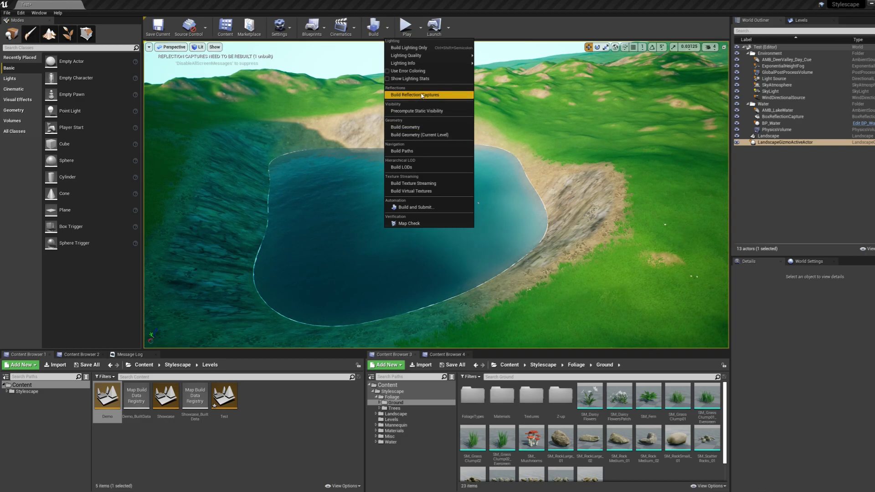
left_click(422, 96)
Playtest the level by running the character around, into and under the lake water, and stop the session.
right_click_drag(496, 223, 407, 92)
left_click(406, 27)
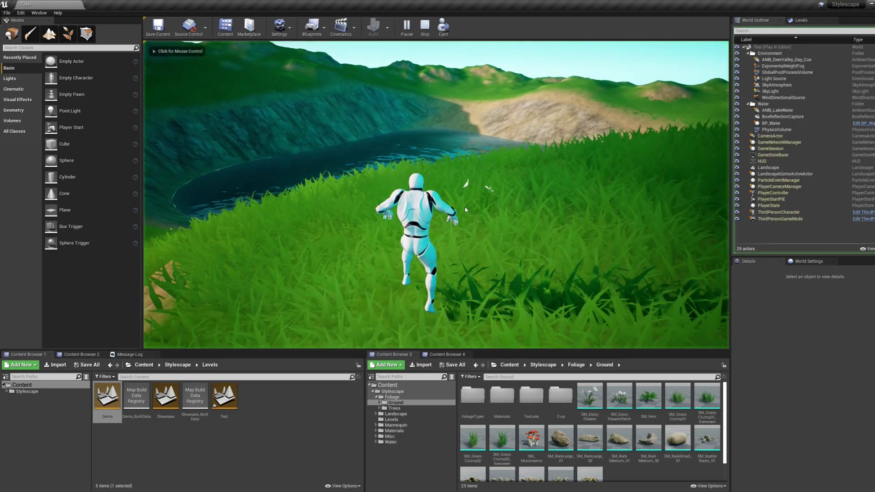
key("w")
key("d")
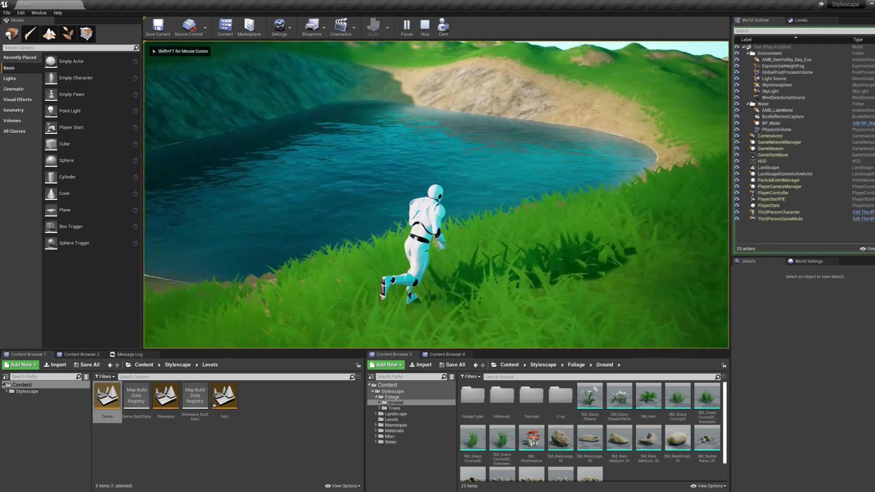
key("w")
key("space")
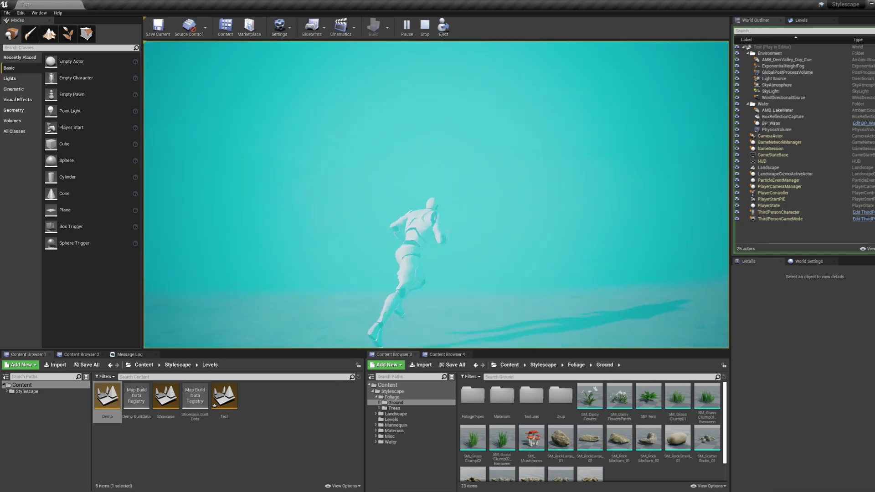
key("w")
key("d")
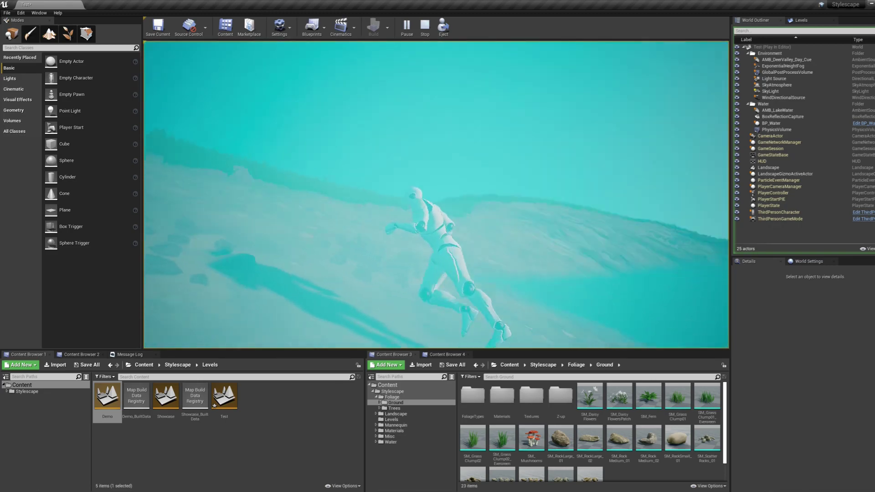
key("w")
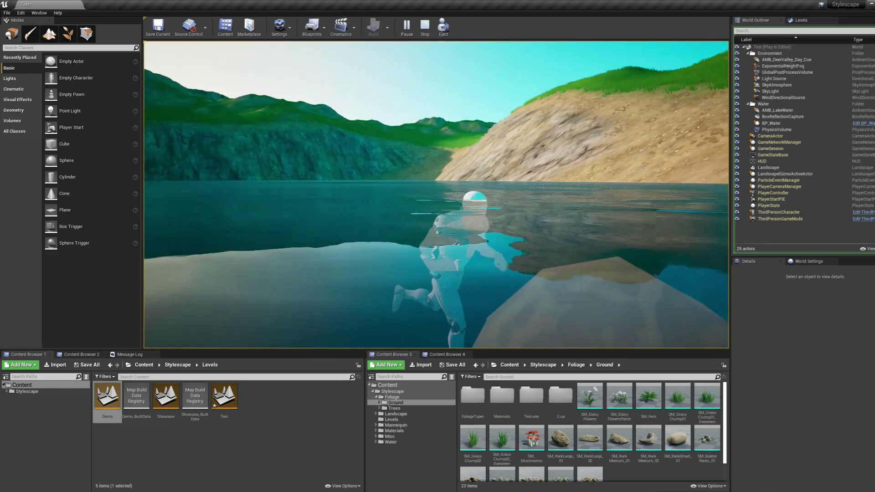
key("d")
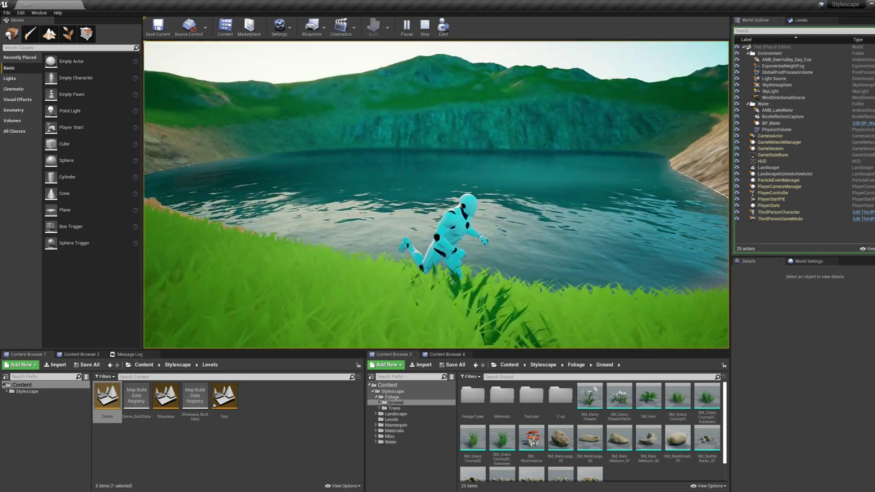
key("s")
key("w")
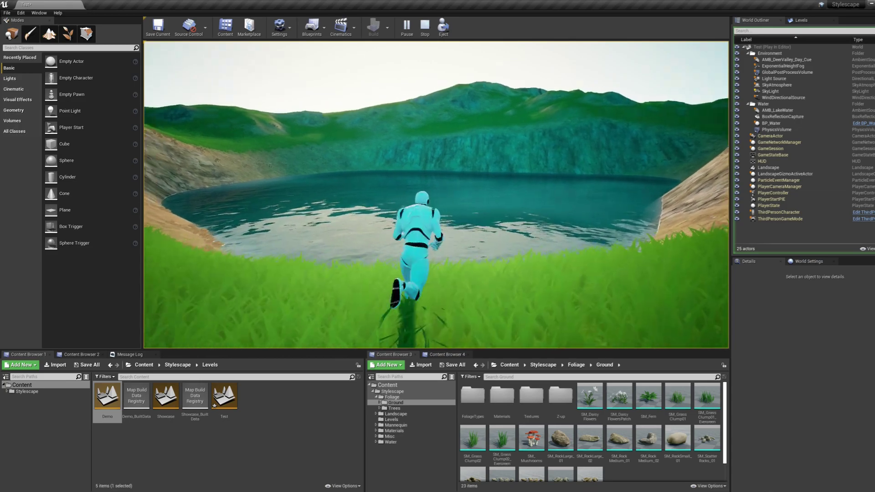
key("Escape")
Open the Stylescape/Landscape/PFS content folder and select the PFS_Rocks and PFS_Trees spawners.
right_click_drag(436, 195, 409, 223)
key("s")
left_click(447, 355)
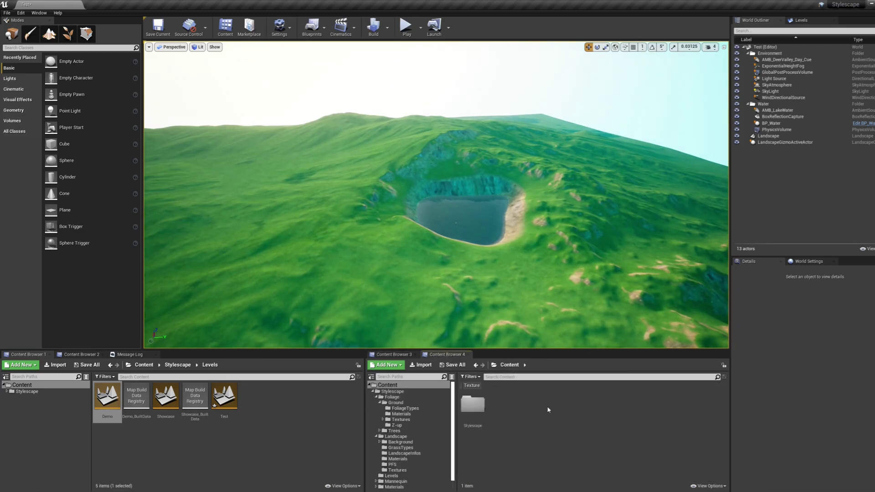
double_click(473, 409)
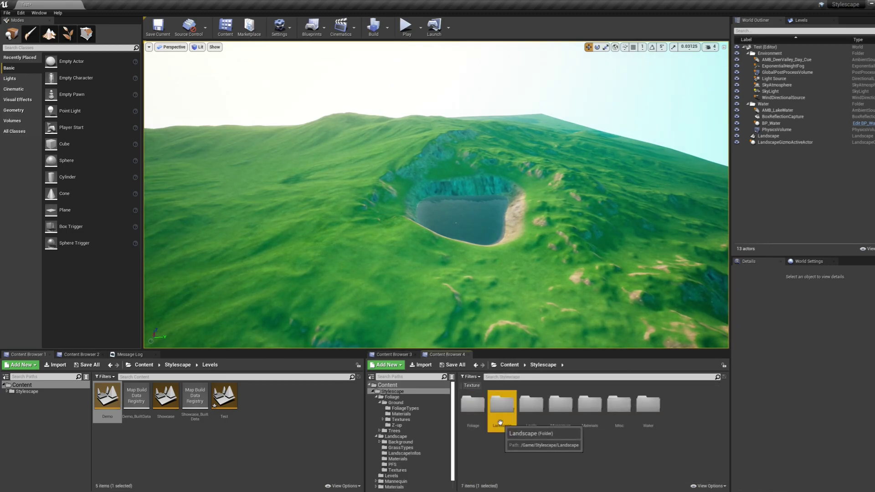
double_click(501, 403)
double_click(590, 403)
right_click_drag(584, 286, 524, 298)
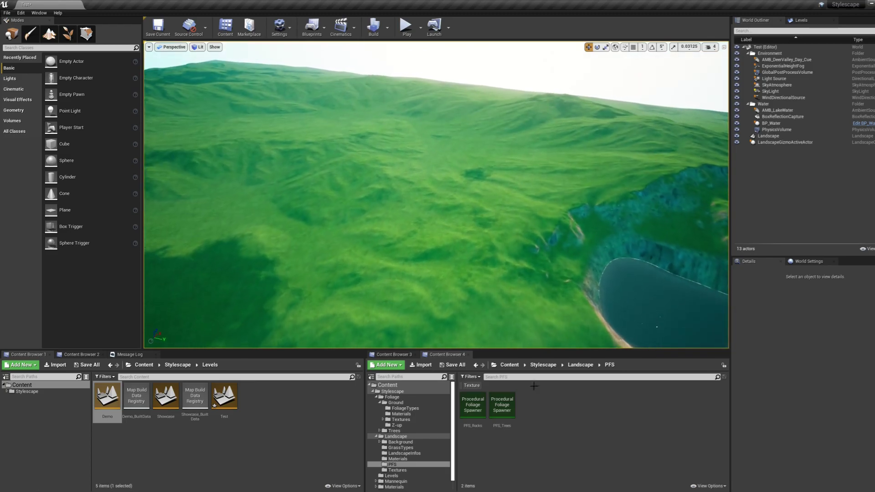
left_click(503, 404)
left_click(475, 405, "ctrl")
right_click_drag(587, 320, 460, 314)
right_click_drag(606, 285, 533, 279)
Search the Editor Preferences for "proced", check the experimental Procedural Foliage option, and close the preferences.
left_click(22, 14)
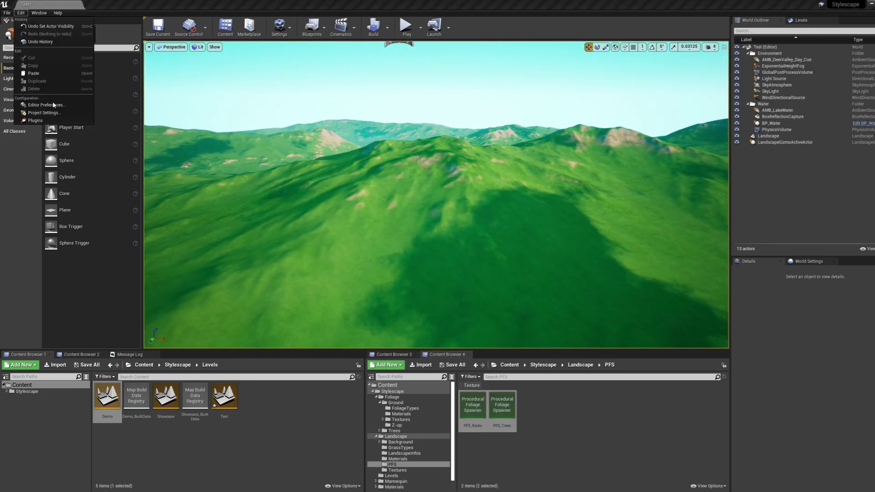
left_click(48, 107)
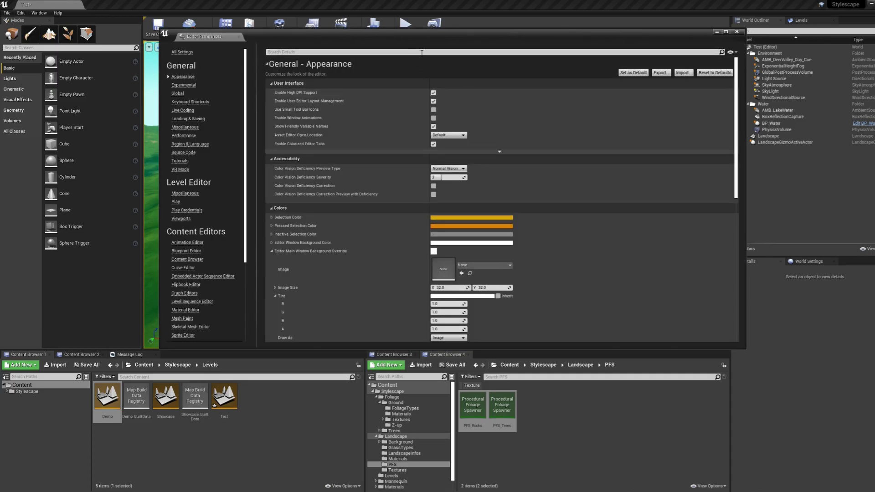
left_click(422, 53)
type("proced")
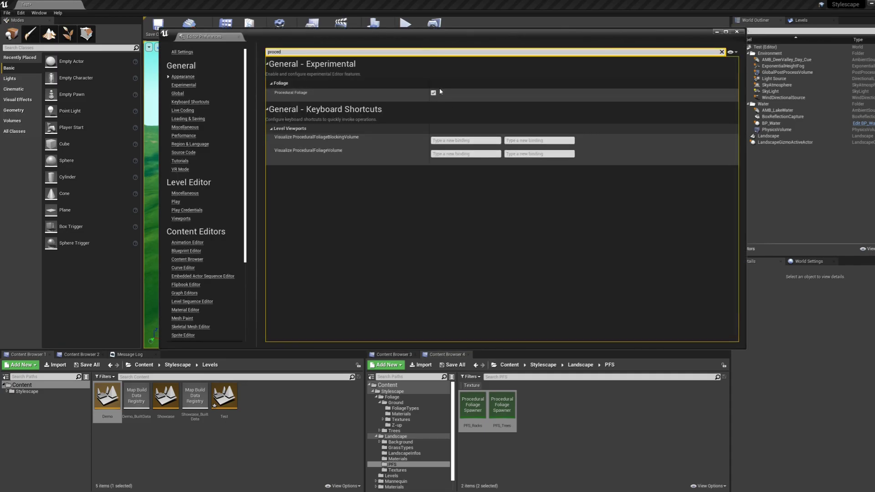
left_click(737, 32)
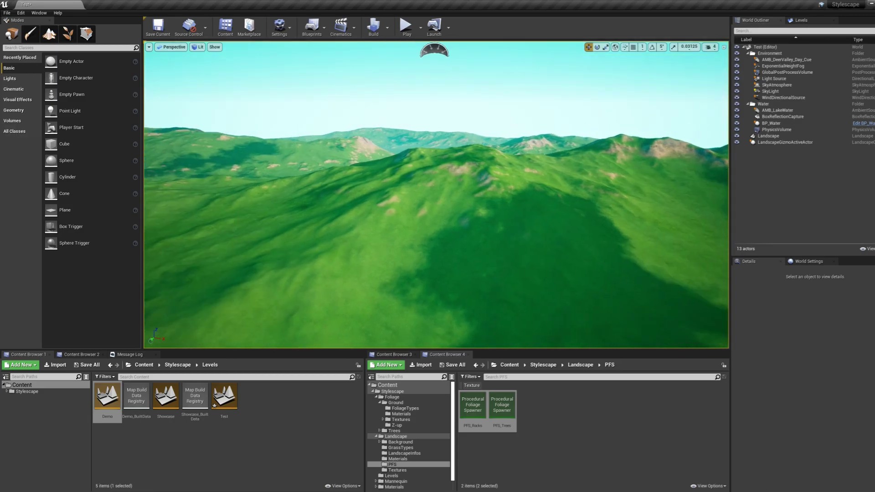
Place both foliage spawners in the level and set PFS_Rocks to location 0, 0, 0 and scale 1000, 1000, 75.
left_click_drag(505, 406, 460, 261)
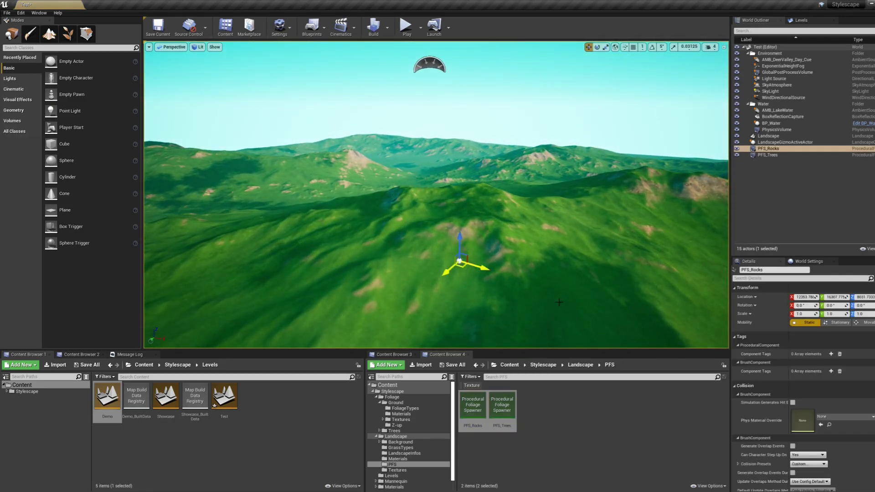
key("w")
right_click_drag(570, 205, 571, 220)
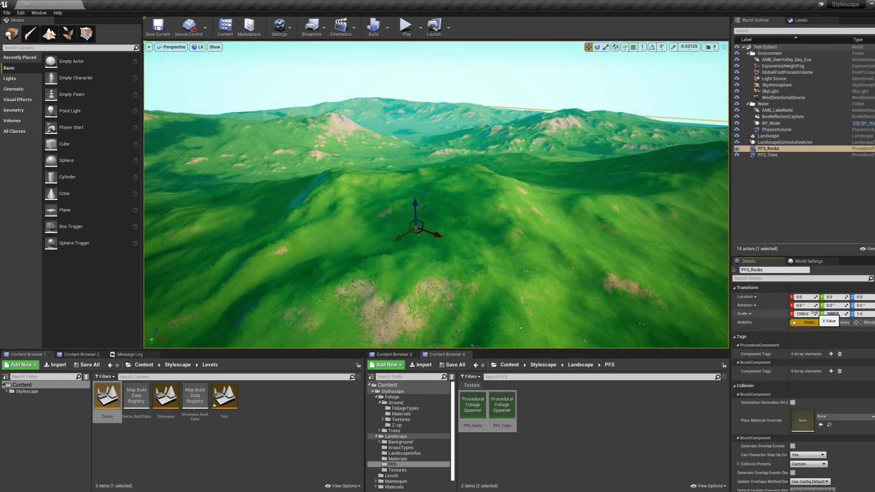
key("w")
right_click_drag(438, 201, 653, 201)
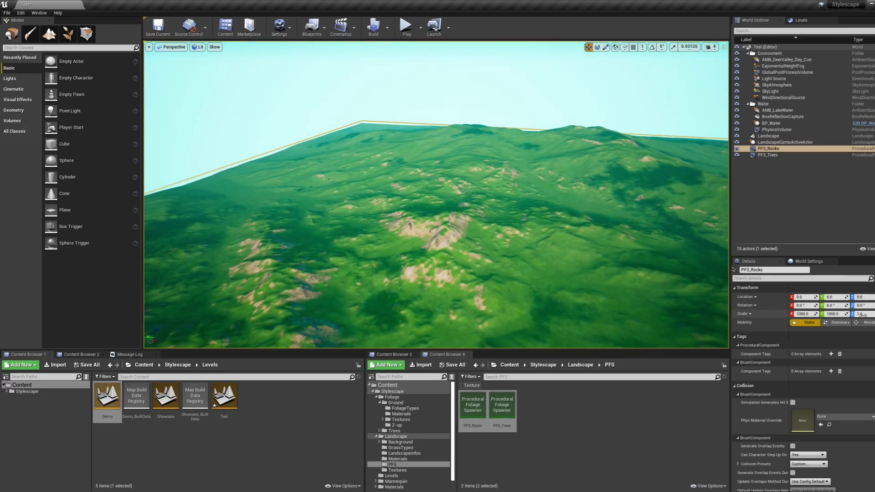
right_click_drag(547, 219, 688, 205)
right_click_drag(558, 252, 557, 254)
key("q")
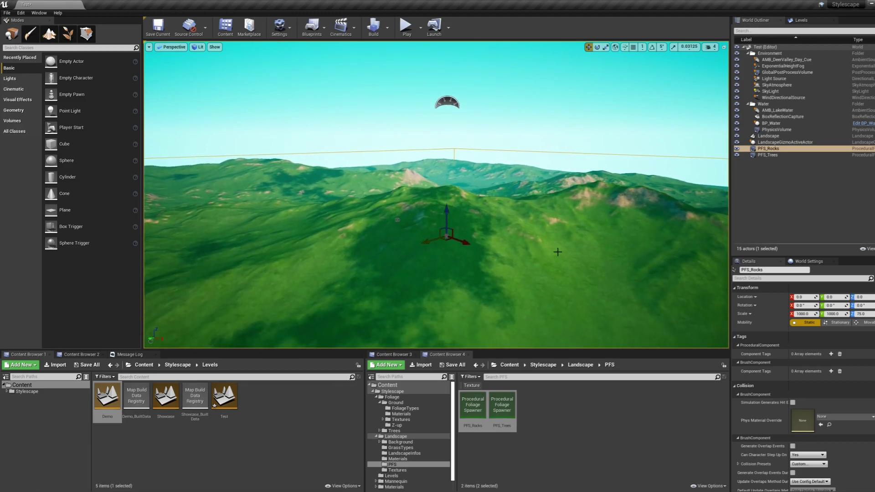
Set the PFS_Trees volume's scale to 1000, 1000, 75.
scroll(850, 392, "down", 10)
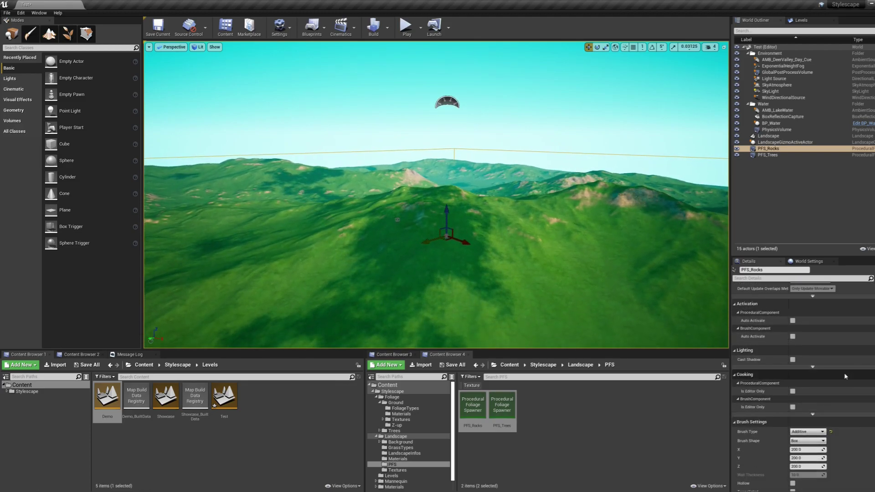
left_click(765, 155)
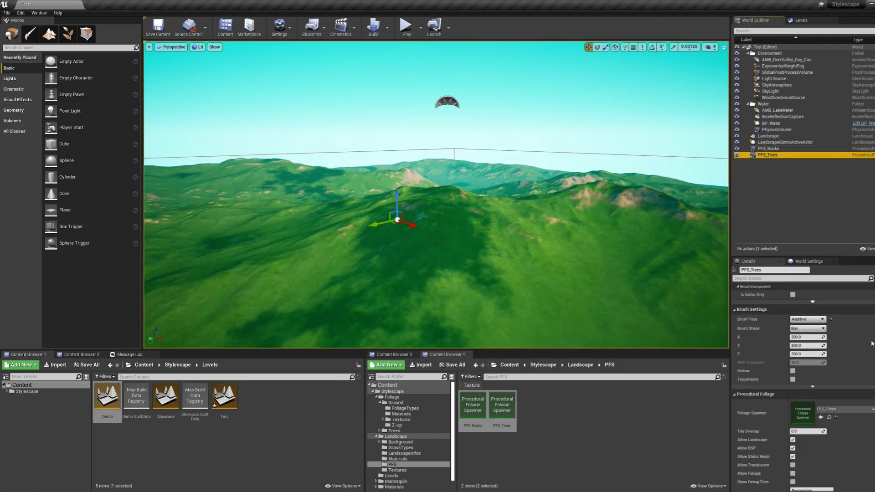
scroll(802, 373, "up", 10)
left_click(770, 149)
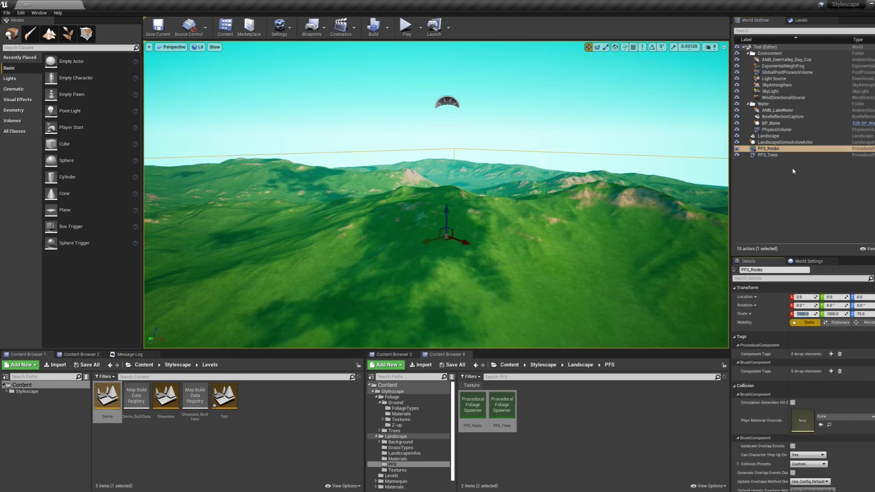
left_click(775, 155)
left_click(807, 314)
type("1000")
left_click(835, 314)
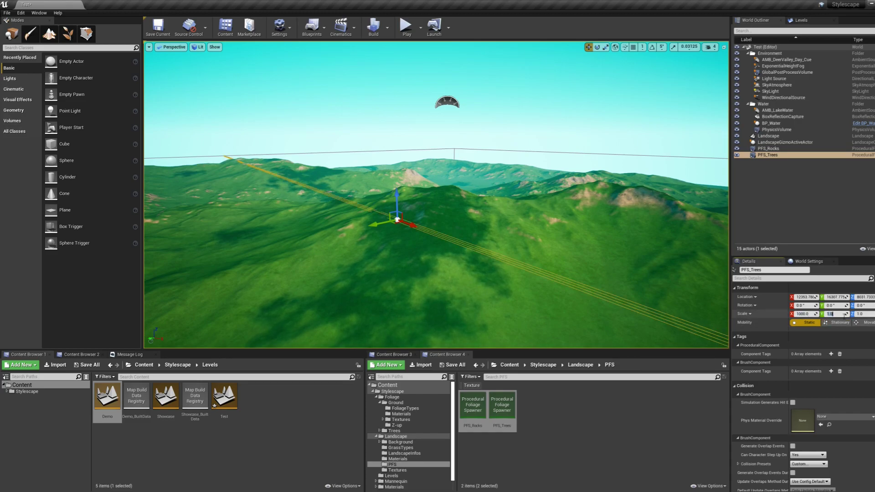
type("1000")
left_click(862, 314)
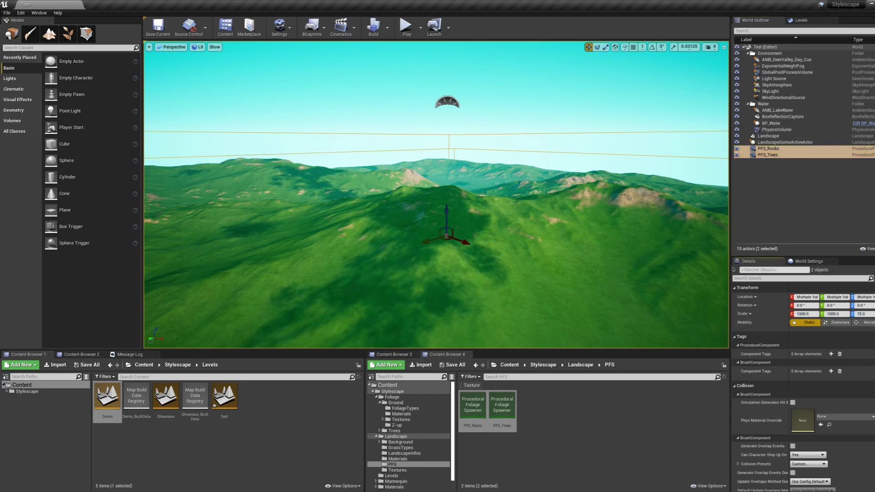
Resimulate PFS_Rocks and PFS_Trees together to spawn rocks and trees across the landscape.
scroll(822, 437, "down", 10)
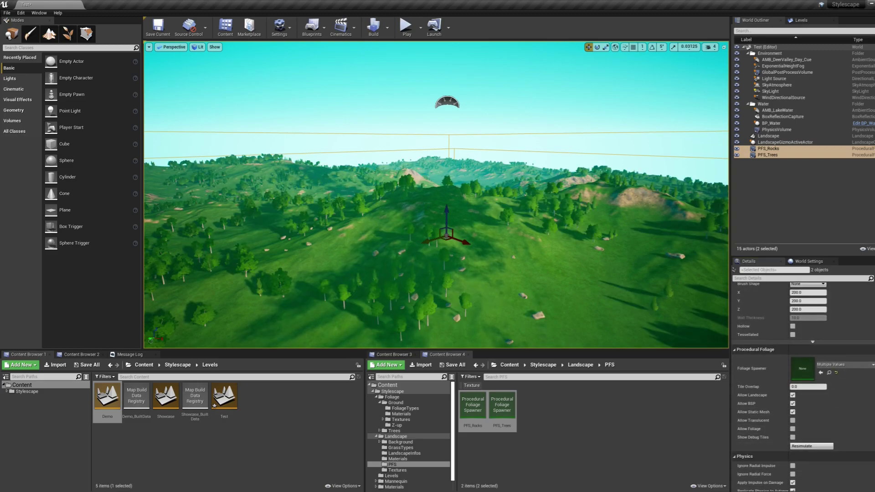
right_click_drag(436, 195, 507, 209)
right_click_drag(437, 195, 570, 217)
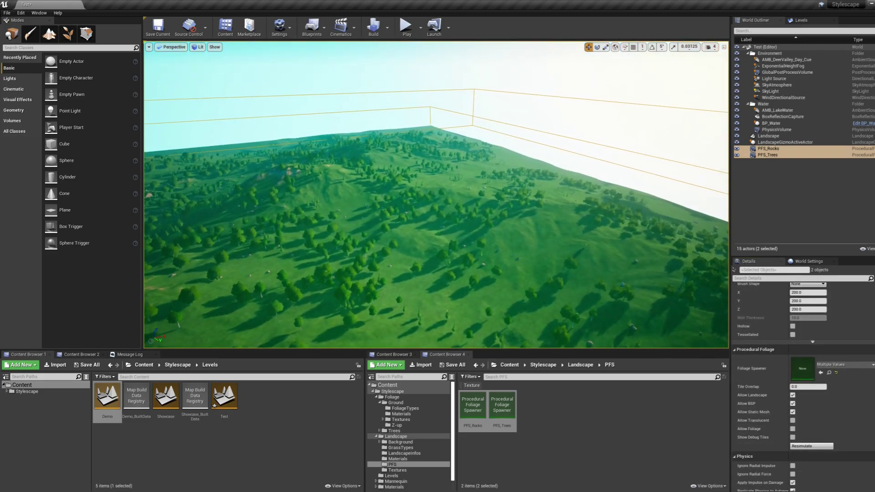
Deselect the foliage volumes and examine the spawned trees and rocks across the hills.
key("w")
right_click_drag(436, 195, 564, 198)
key("w")
key("w")
key("Escape")
key("w")
right_click_drag(517, 254, 483, 238)
key("w")
key("w")
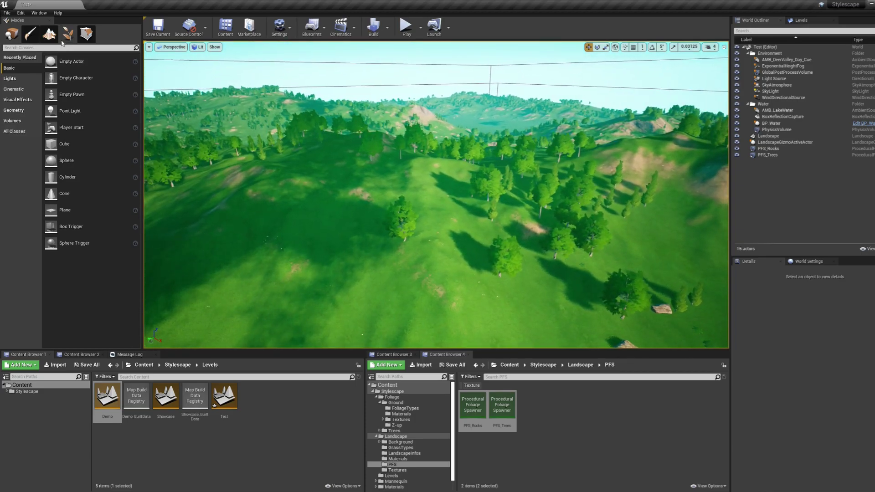
Paint the EvergreenGrass layer over the hillside around the bare rocky peaks, and leave landscape editing.
left_click(49, 34)
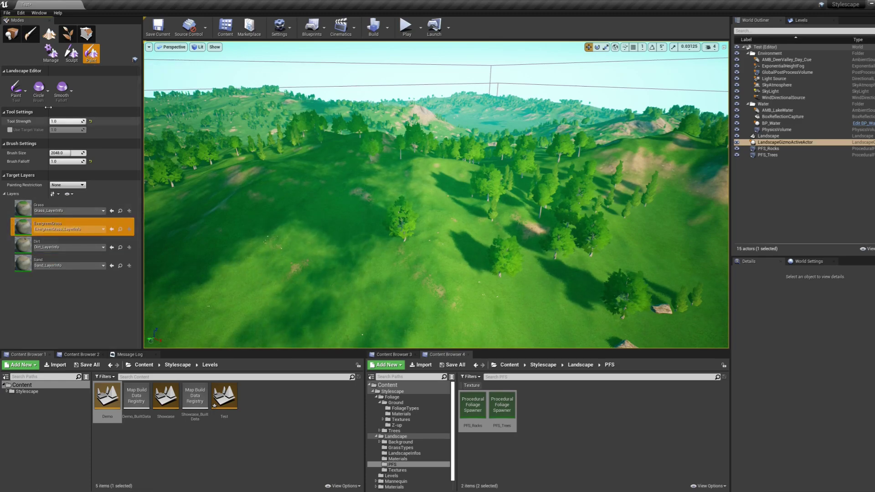
mouse_move(337, 205)
right_mouse_down()
mouse_move(433, 209)
mouse_move(429, 162)
right_mouse_up()
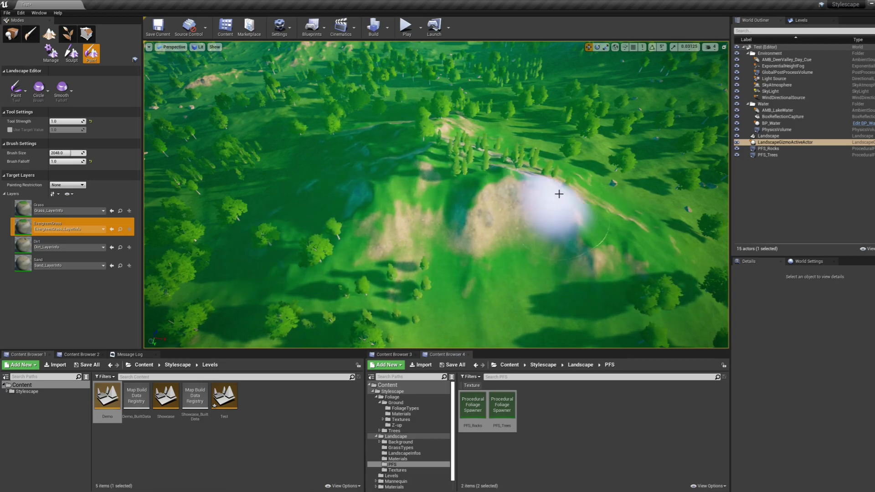
right_click_drag(263, 260, 255, 225)
key("shift+1")
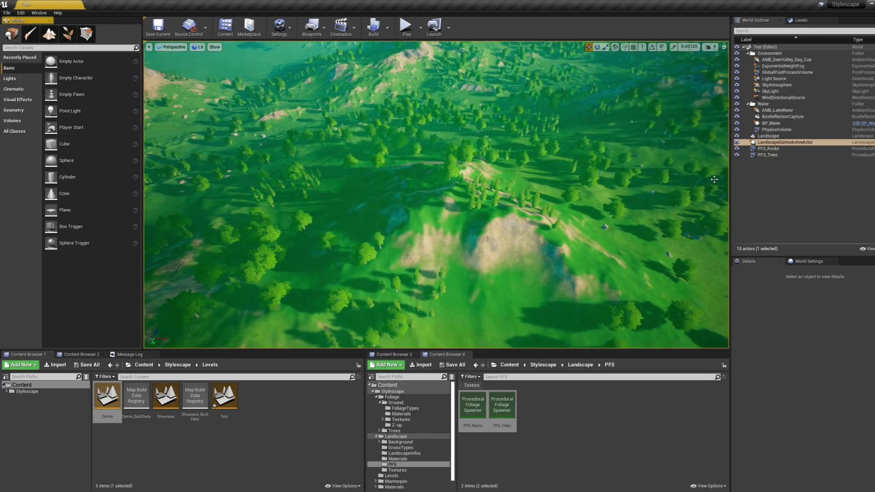
Resimulate the PFS_Trees procedural foliage volume to respawn the trees over the repainted landscape, and deselect the volume.
left_click(769, 155)
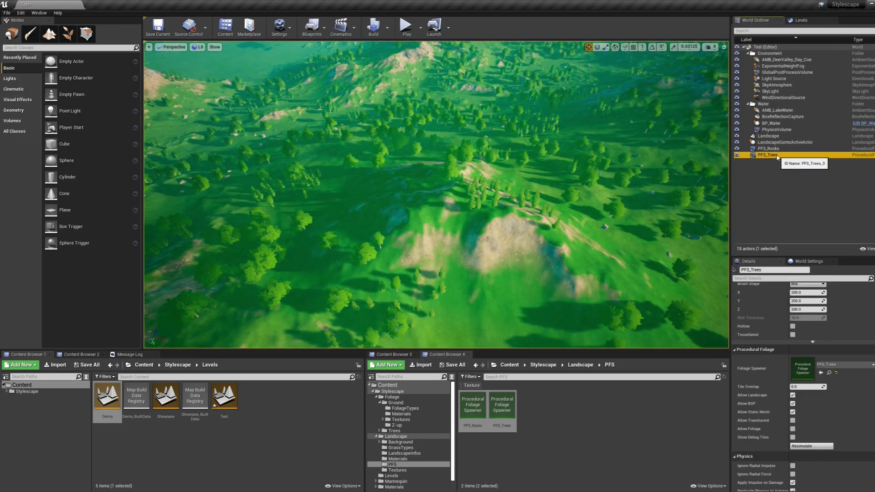
left_click(807, 446)
right_click_drag(545, 264, 301, 194)
key("Escape")
Play the level in the viewport and run the character across the grassy hills to examine the grass, rocks and trees.
key("w")
left_click(406, 26)
key("w")
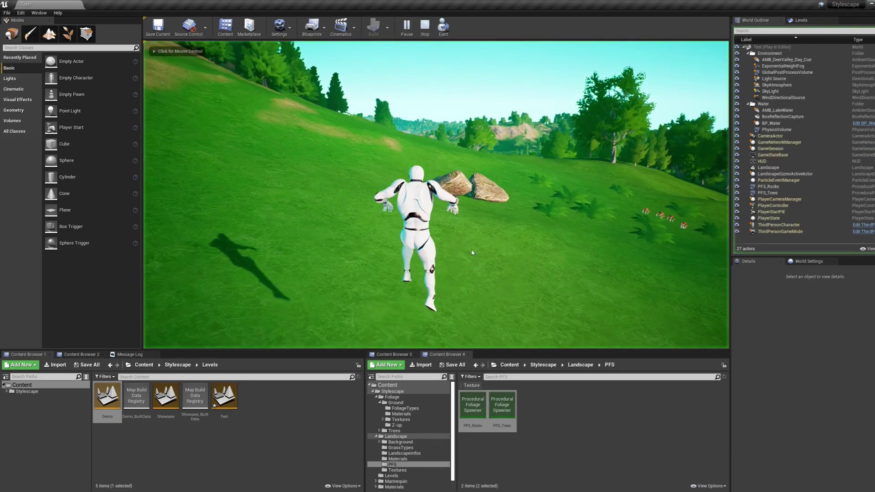
key("d")
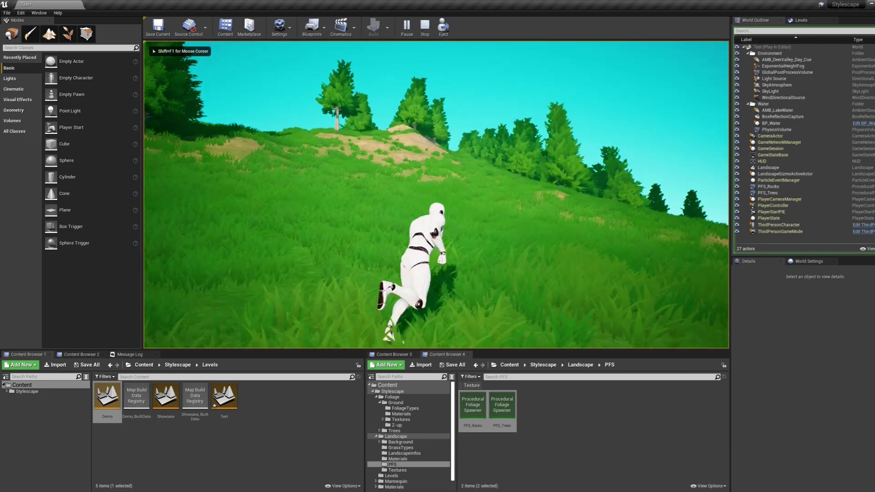
key("w")
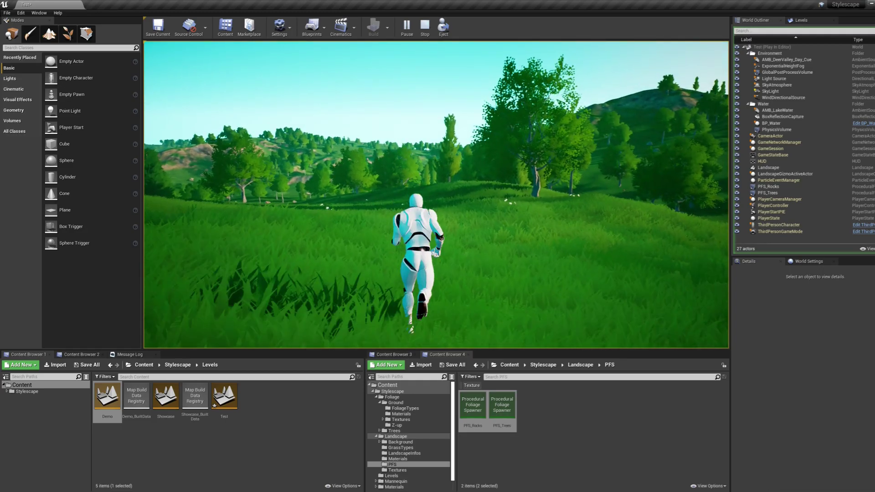
key("a")
key("s")
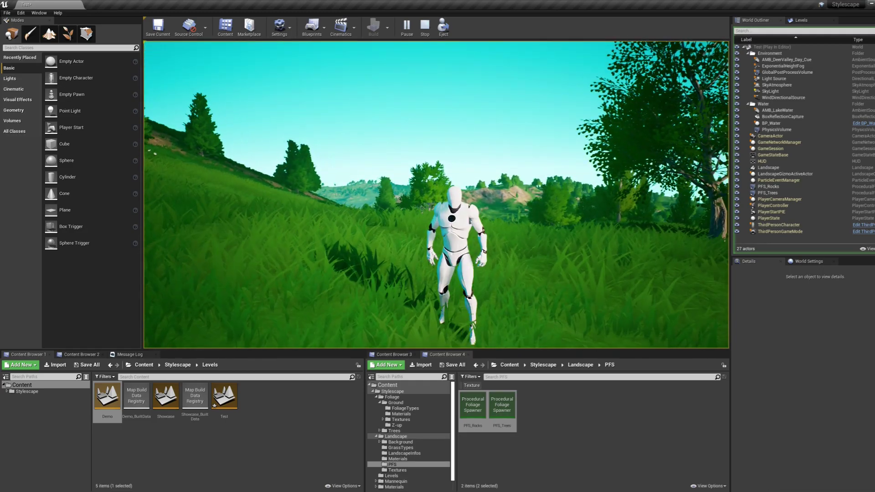
key("w")
key("w")
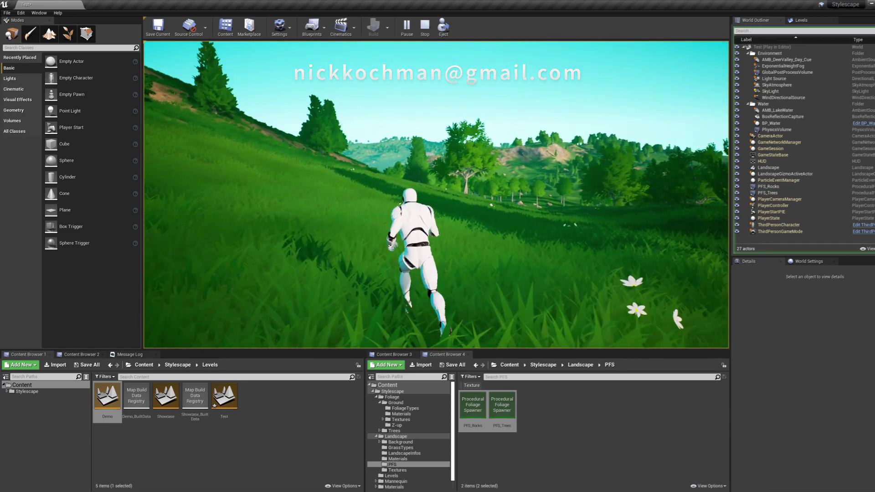
key("a")
key("s")
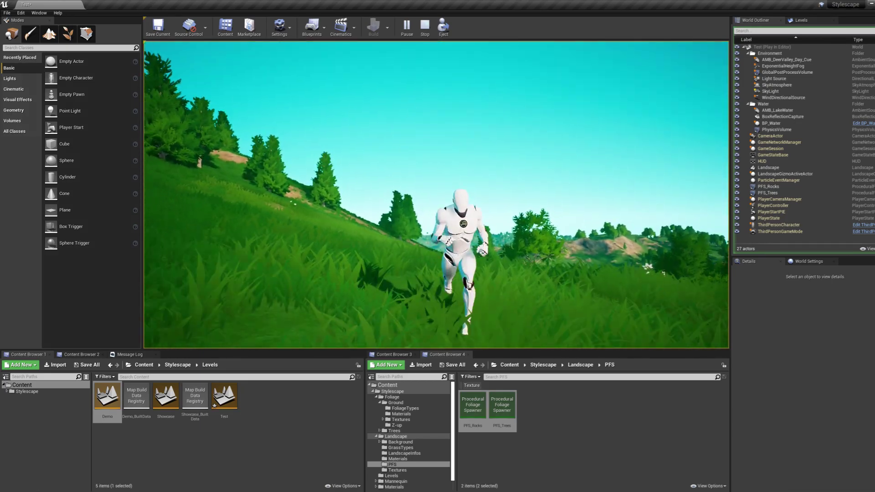